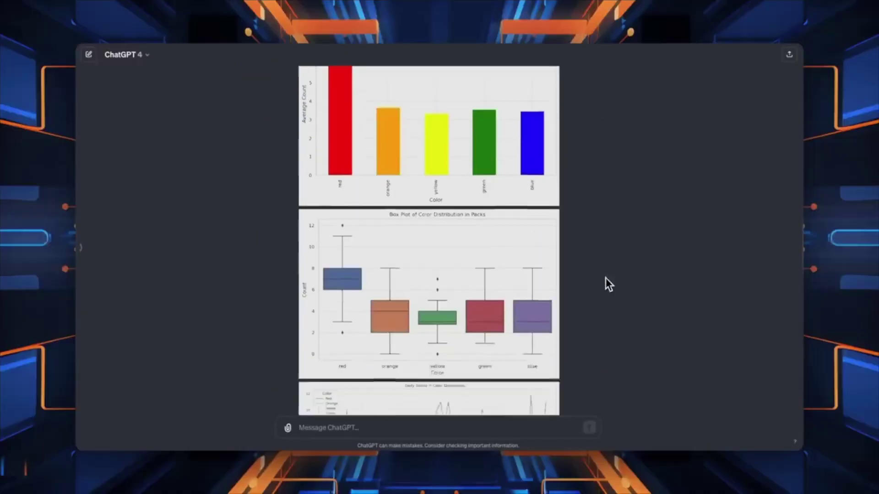
{"action": "scroll", "coordinate": [606, 278], "scroll_direction": "down", "scroll_amount": 3}
{"action": "scroll", "coordinate": [605, 278], "scroll_direction": "down", "scroll_amount": 3}
{"action": "scroll", "coordinate": [605, 278], "scroll_direction": "down", "scroll_amount": 3}
{"action": "scroll", "coordinate": [605, 278], "scroll_direction": "down", "scroll_amount": 3}
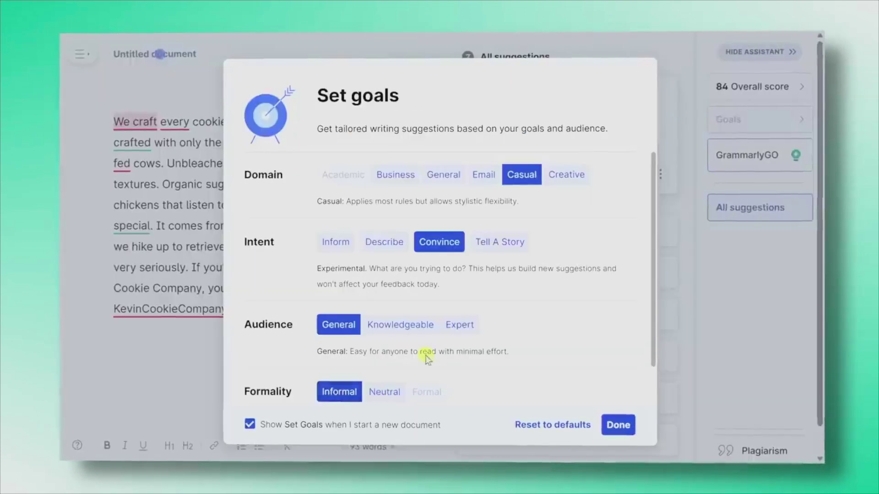
Step: Accept the Tiny rooms, ', but', pocket-size and $500 fixes, then generate the dictated message
{"action": "left_click", "coordinate": [617, 424]}
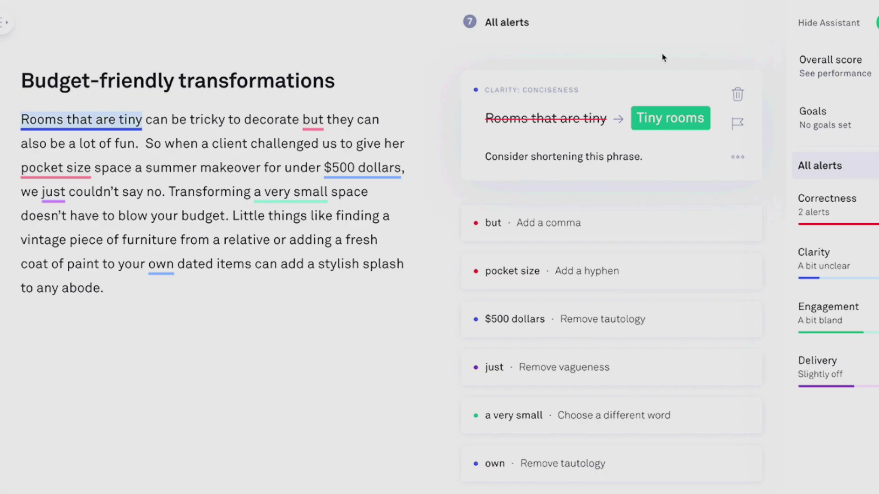
{"action": "left_click", "coordinate": [665, 120]}
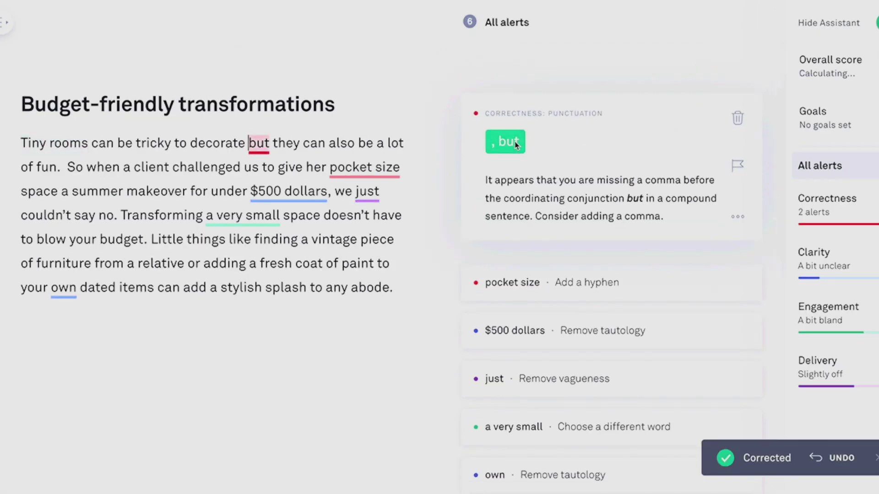
{"action": "left_click", "coordinate": [505, 142]}
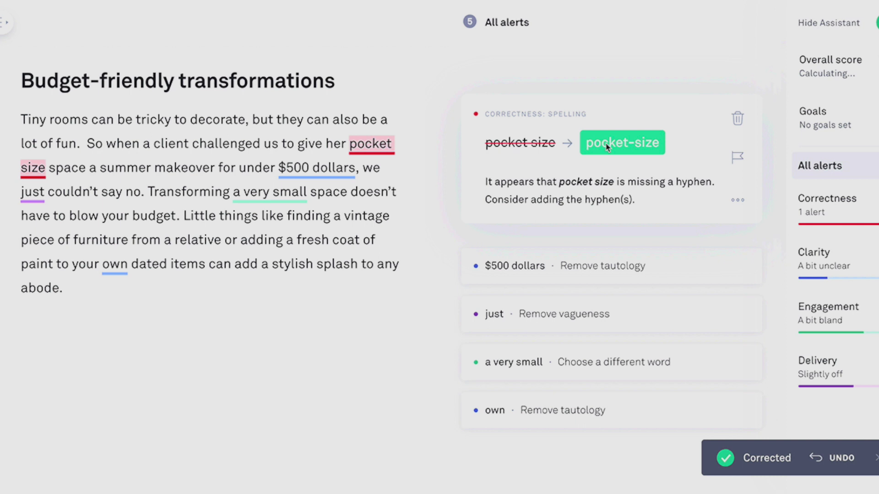
{"action": "left_click", "coordinate": [607, 146]}
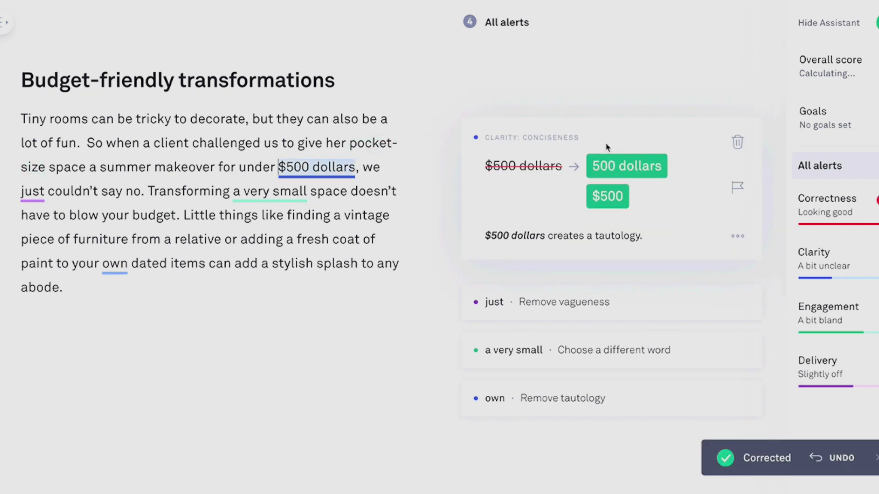
{"action": "left_click", "coordinate": [607, 197]}
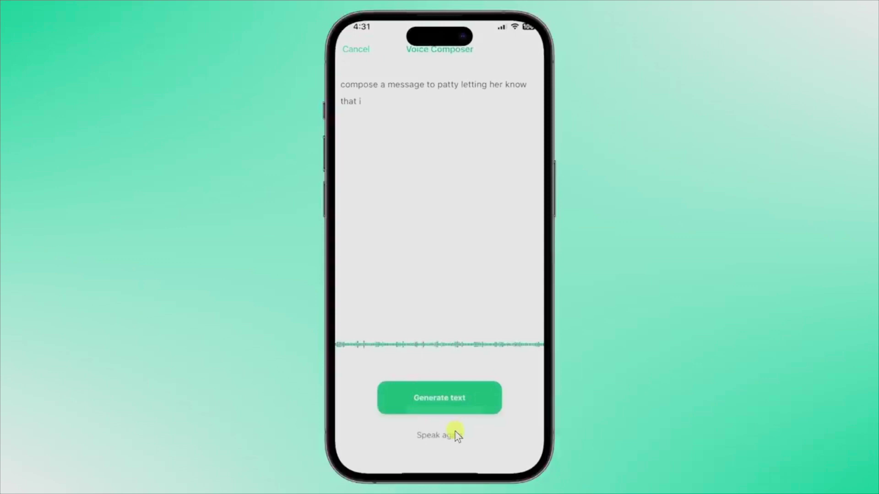
{"action": "left_click", "coordinate": [453, 394]}
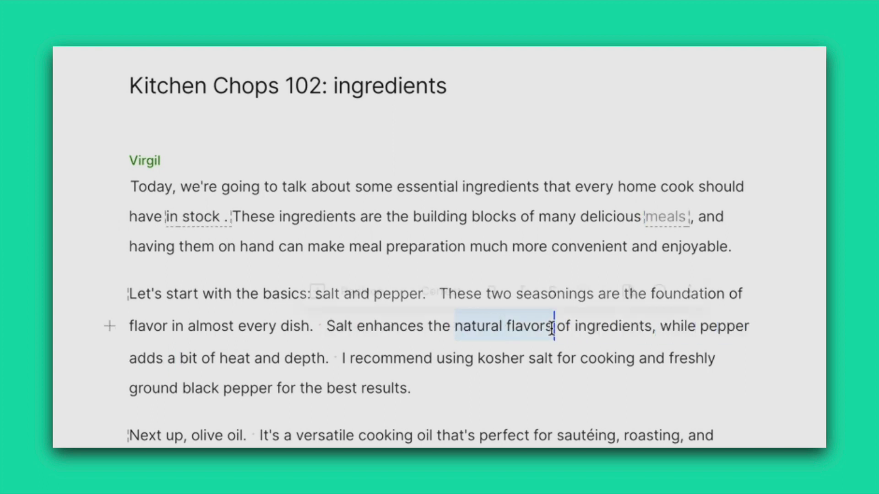
Step: Overdub 'natural flavors' as 'delicious flavors' in the Kitchen Chops 102 transcript
{"action": "left_click", "coordinate": [397, 369]}
{"action": "type", "text": "delicious flavors"}
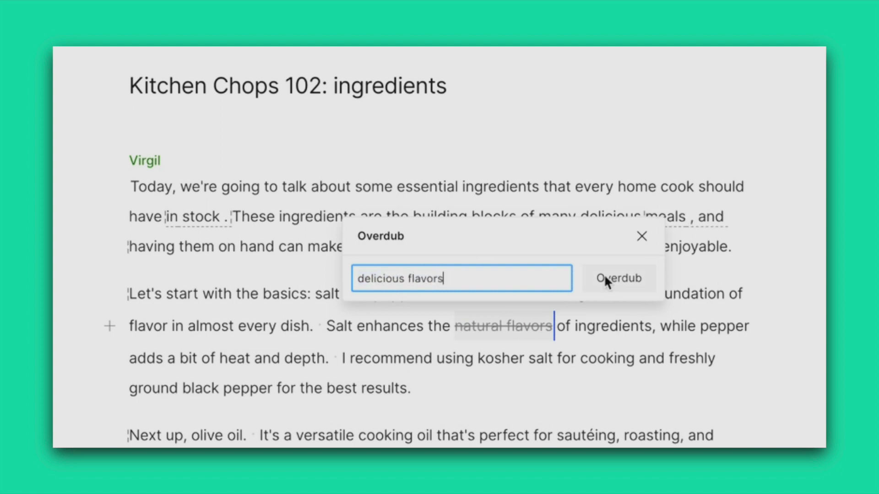
{"action": "left_click", "coordinate": [605, 280]}
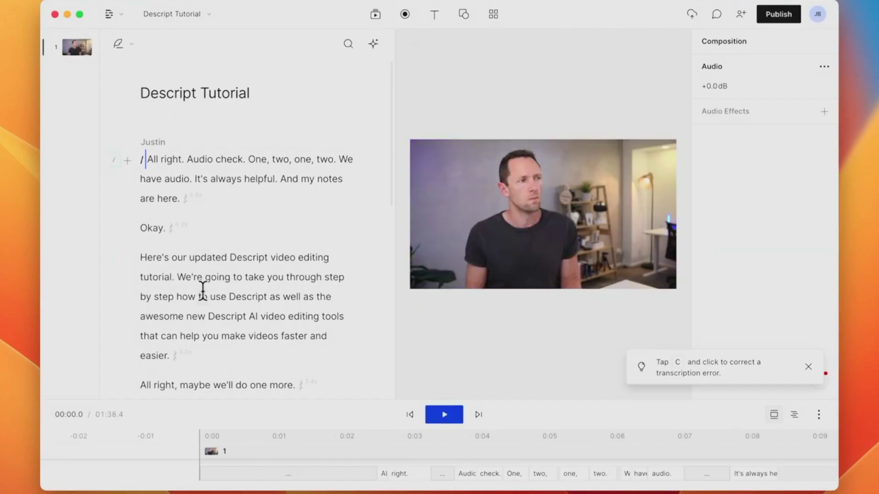
{"action": "scroll", "coordinate": [209, 288], "scroll_direction": "up", "scroll_amount": 5}
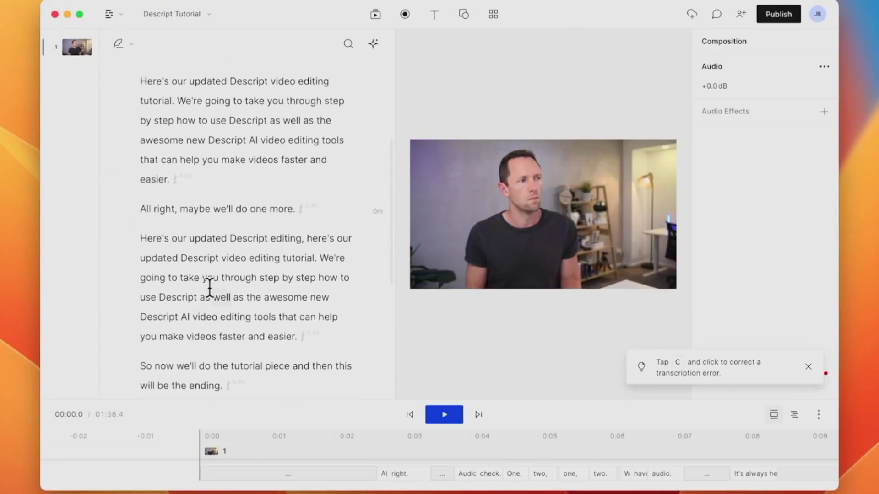
{"action": "scroll", "coordinate": [209, 288], "scroll_direction": "up", "scroll_amount": 3}
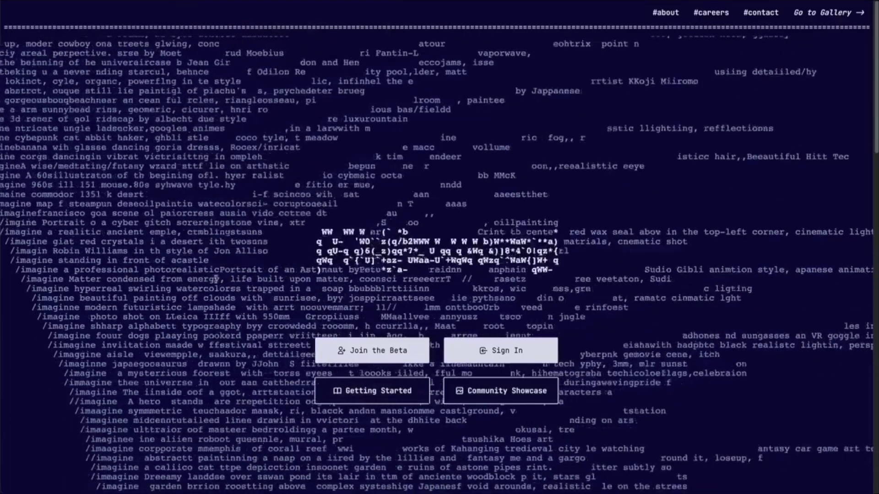
Step: Join the Midjourney beta and submit /imagine 'cute panda wearing baseball cap' in #newbies-119
{"action": "left_click", "coordinate": [371, 350]}
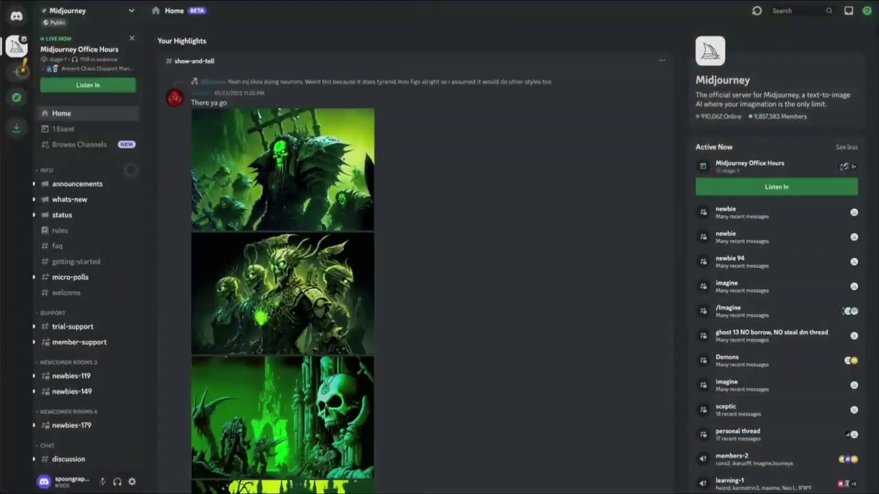
{"action": "scroll", "coordinate": [475, 263], "scroll_direction": "down", "scroll_amount": 3}
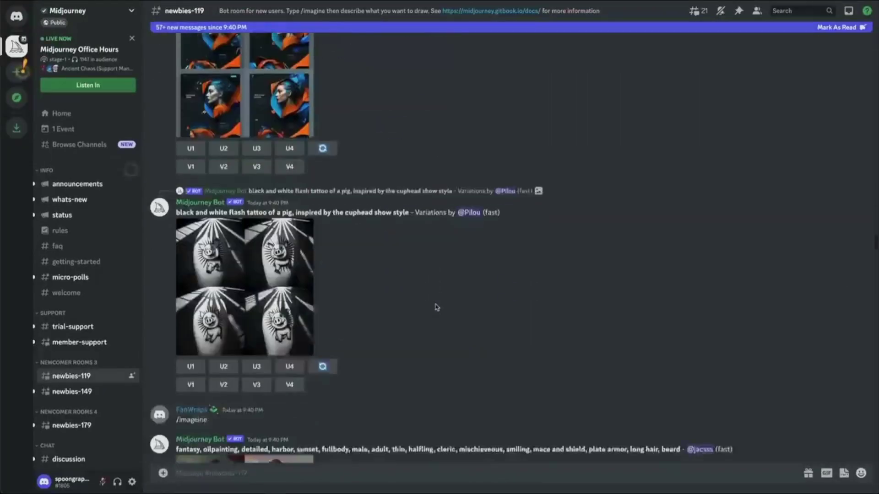
{"action": "scroll", "coordinate": [346, 460], "scroll_direction": "down", "scroll_amount": 5}
{"action": "left_click", "coordinate": [345, 473]}
{"action": "type", "text": "/imagine"}
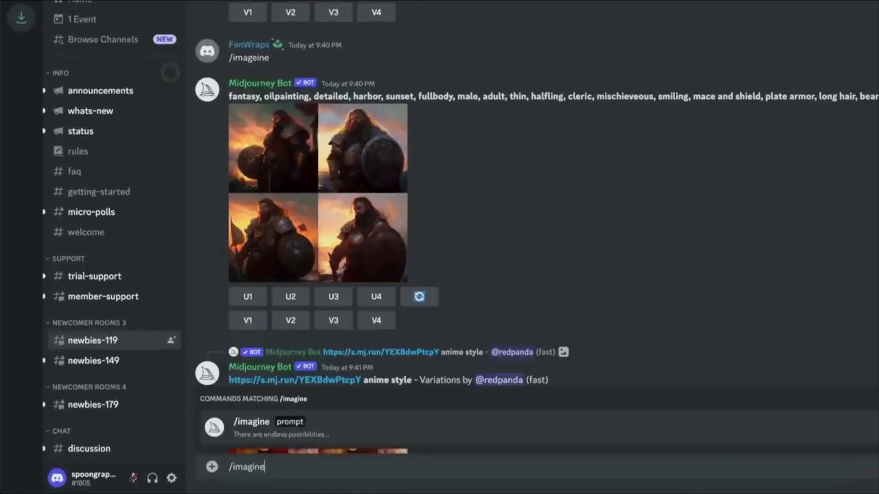
{"action": "key", "text": "Return"}
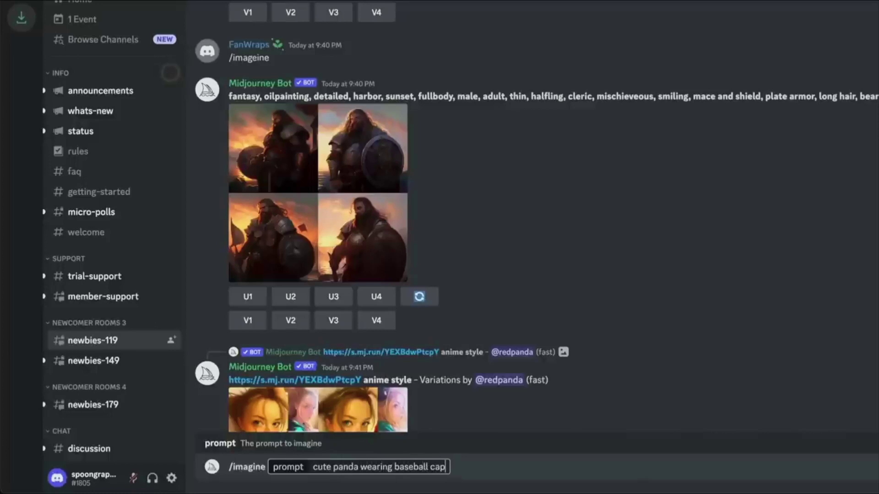
{"action": "key", "text": "Return"}
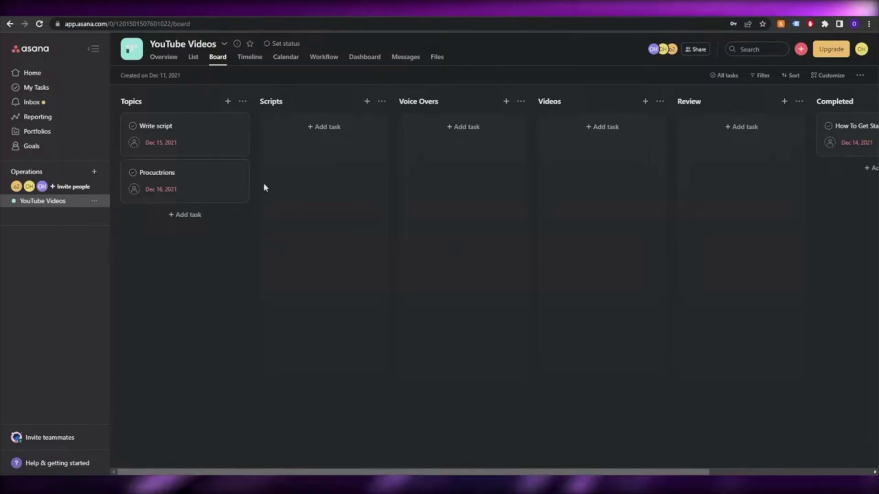
Step: Start a new blank project and preview its board, timeline and calendar layouts
{"action": "left_click", "coordinate": [225, 43]}
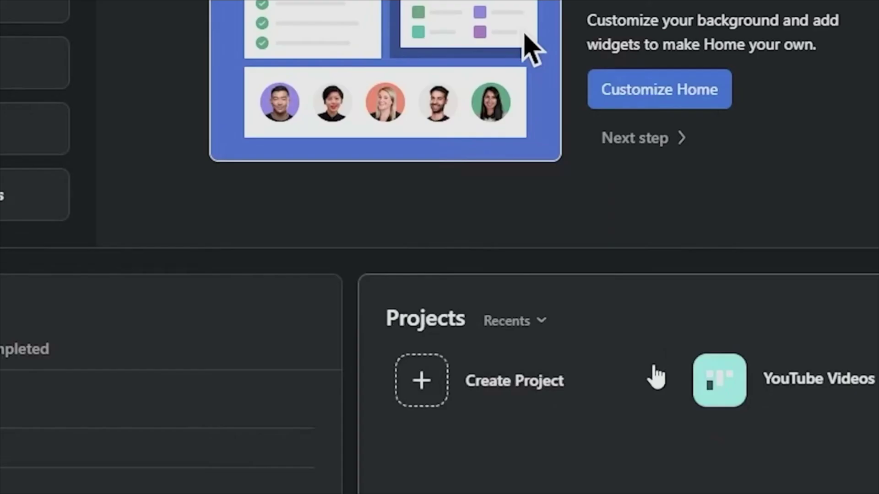
{"action": "left_click", "coordinate": [479, 395]}
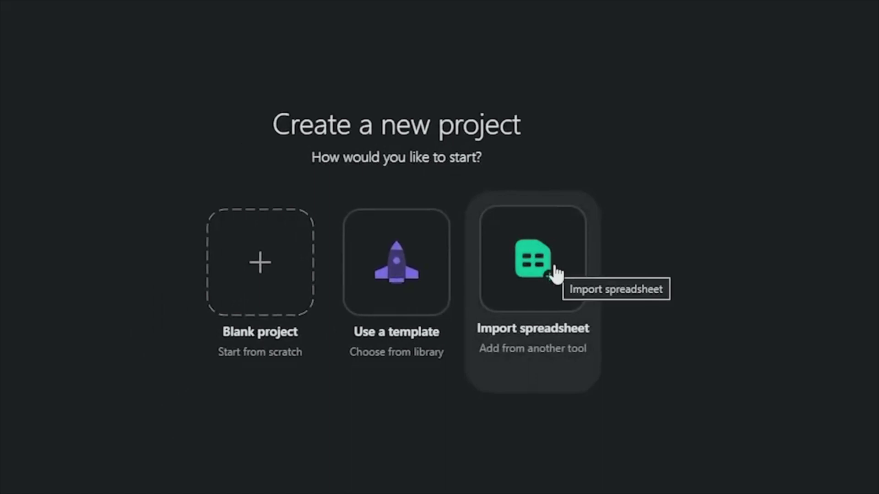
{"action": "left_click", "coordinate": [287, 275]}
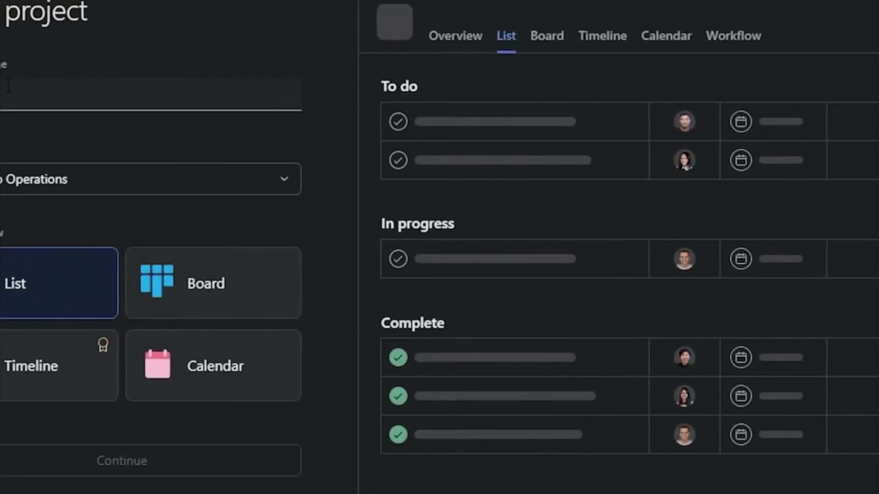
{"action": "left_click", "coordinate": [192, 316]}
{"action": "left_click", "coordinate": [63, 366]}
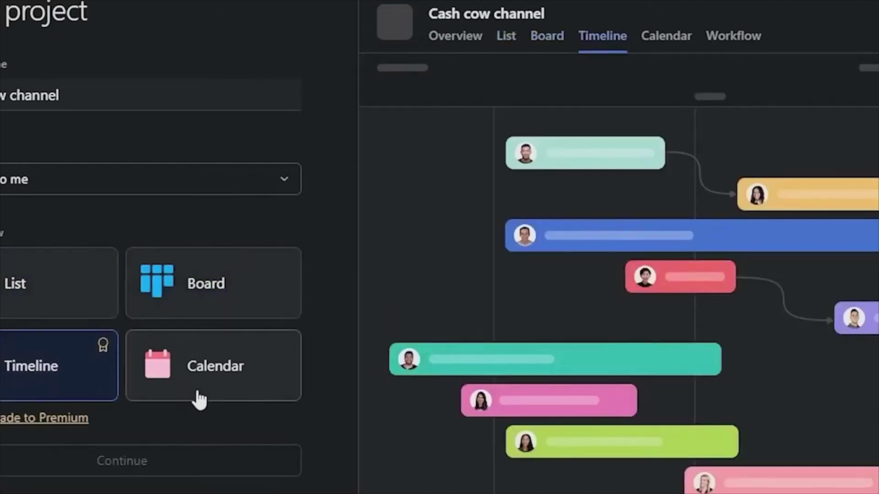
{"action": "left_click", "coordinate": [206, 366]}
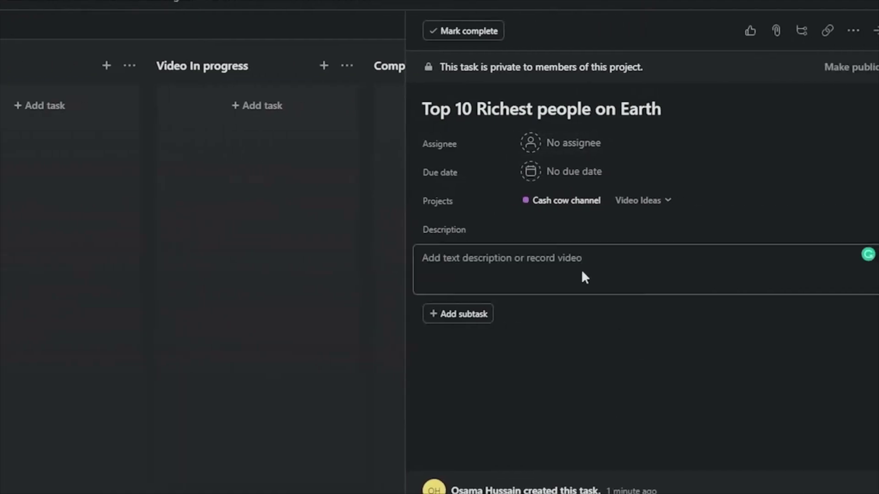
Step: Tag the Top 10 Richest people on Earth task with Script Done
{"action": "left_click", "coordinate": [753, 32]}
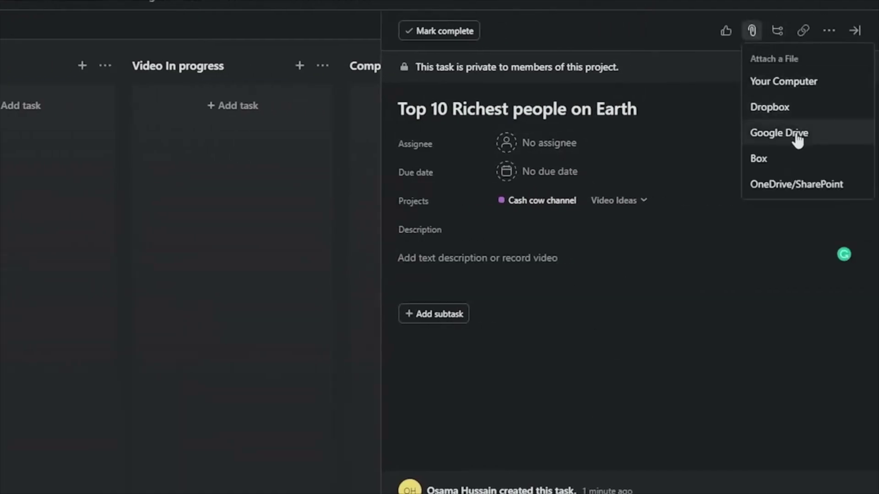
{"action": "left_click", "coordinate": [829, 31]}
{"action": "left_click", "coordinate": [677, 190]}
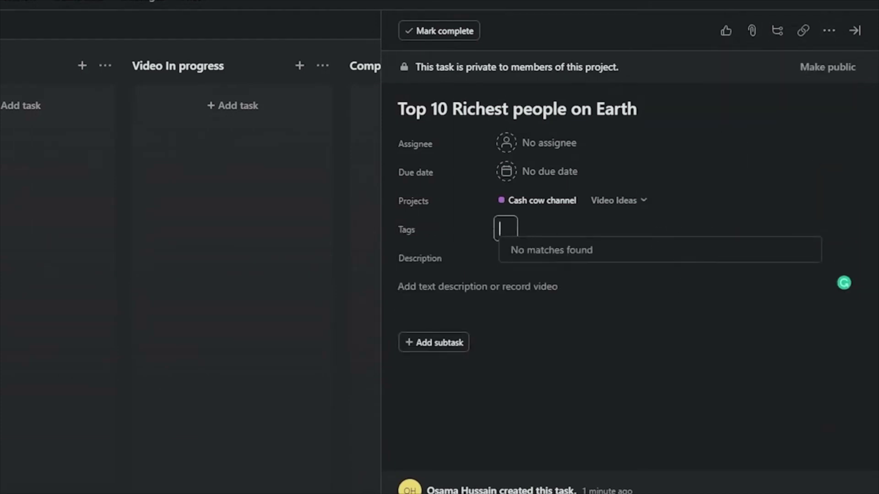
{"action": "type", "text": "Script Done"}
{"action": "key", "text": "Return"}
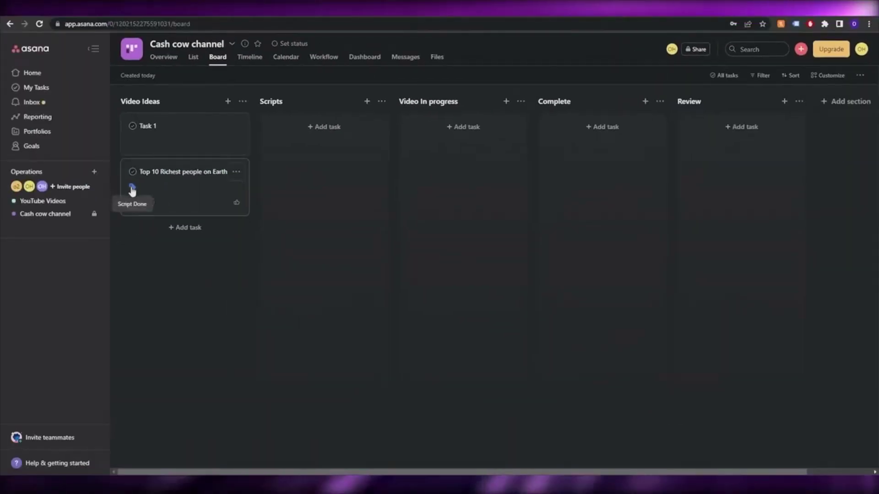
Step: Move the Top 10 Richest task into Scripts, then view project Messages, Files and Overview
{"action": "left_click_drag", "start_coordinate": [172, 185], "coordinate": [323, 138]}
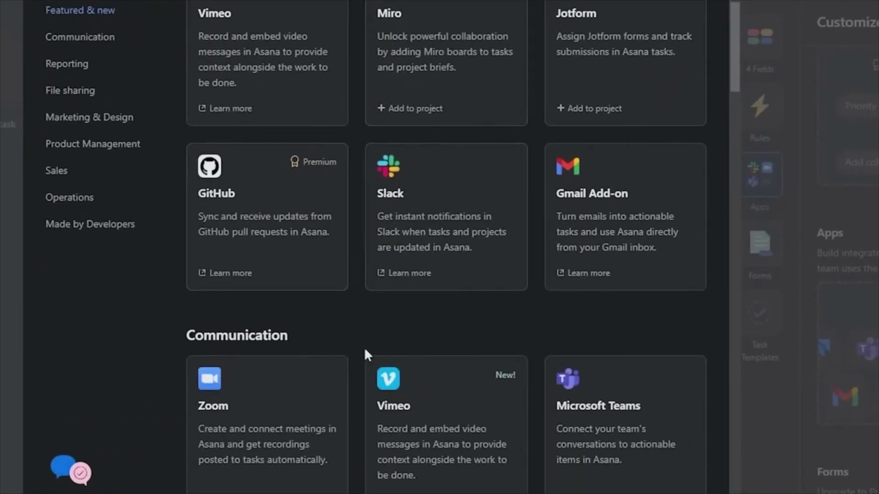
{"action": "scroll", "coordinate": [364, 347], "scroll_direction": "down", "scroll_amount": 3}
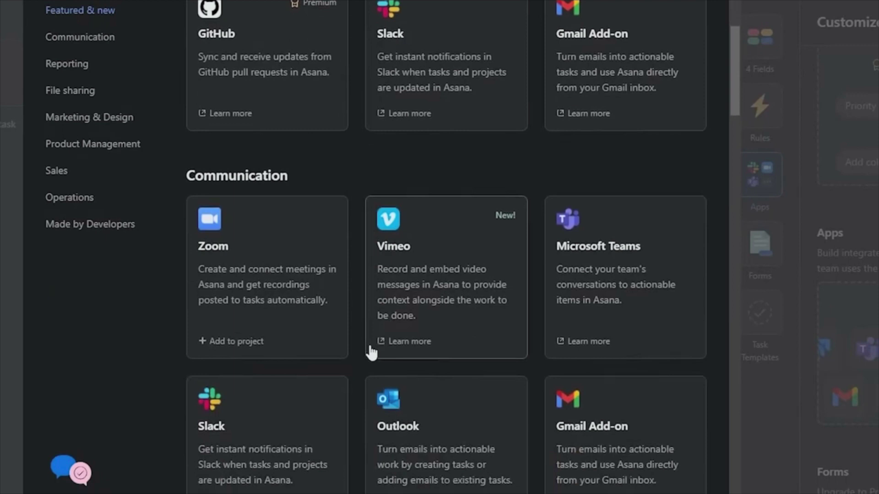
{"action": "scroll", "coordinate": [412, 309], "scroll_direction": "down", "scroll_amount": 3}
{"action": "scroll", "coordinate": [440, 292], "scroll_direction": "down", "scroll_amount": 3}
{"action": "scroll", "coordinate": [439, 292], "scroll_direction": "down", "scroll_amount": 3}
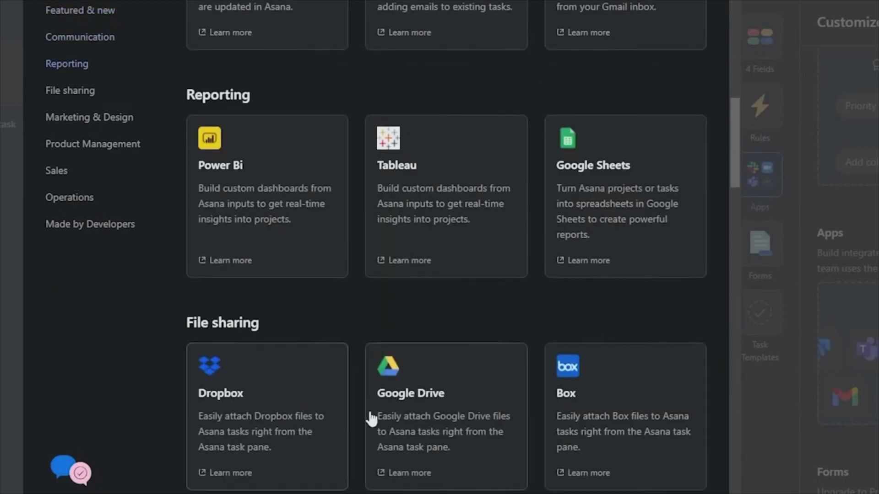
{"action": "scroll", "coordinate": [371, 418], "scroll_direction": "down", "scroll_amount": 2}
{"action": "scroll", "coordinate": [421, 294], "scroll_direction": "up", "scroll_amount": 5}
{"action": "scroll", "coordinate": [421, 294], "scroll_direction": "up", "scroll_amount": 5}
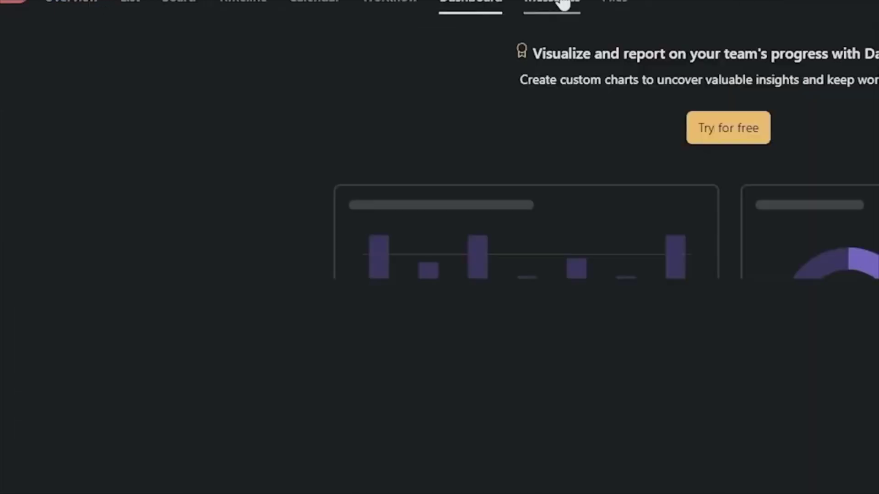
{"action": "left_click", "coordinate": [557, 3]}
{"action": "left_click", "coordinate": [611, 3]}
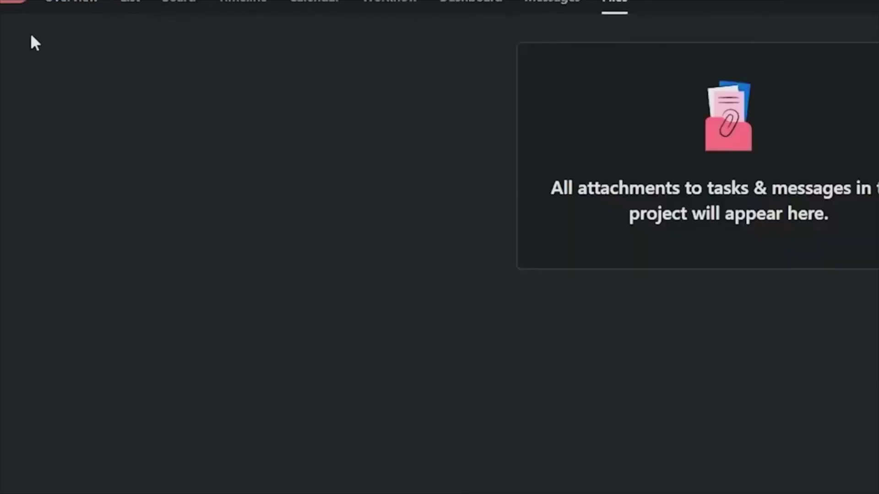
{"action": "left_click", "coordinate": [71, 3]}
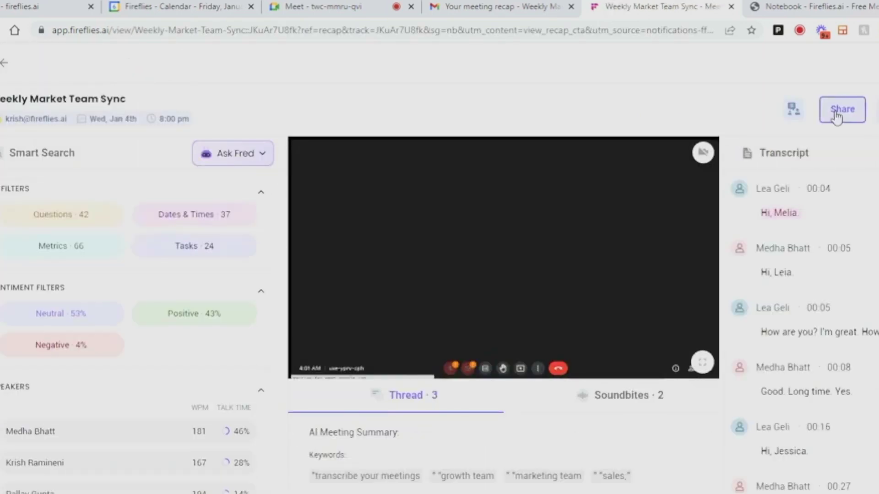
Step: From the Weekly Market Team Sync recap, begin adding 'Tutorial Meeting' and fetch its Calendar link
{"action": "left_click", "coordinate": [838, 113]}
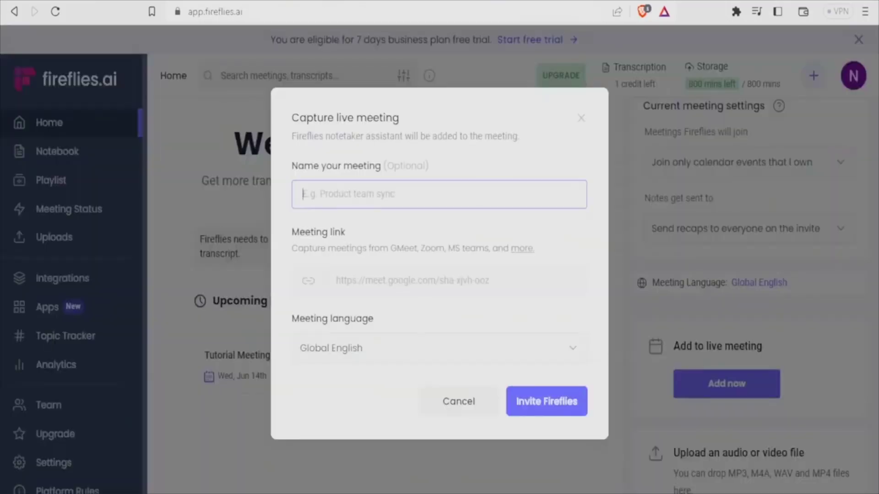
{"action": "type", "text": "Tutorial Meeting"}
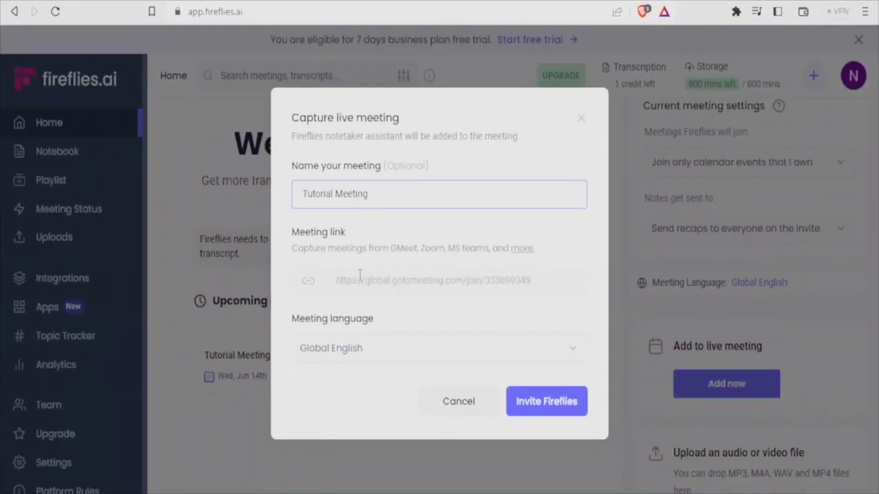
{"action": "left_click", "coordinate": [358, 279]}
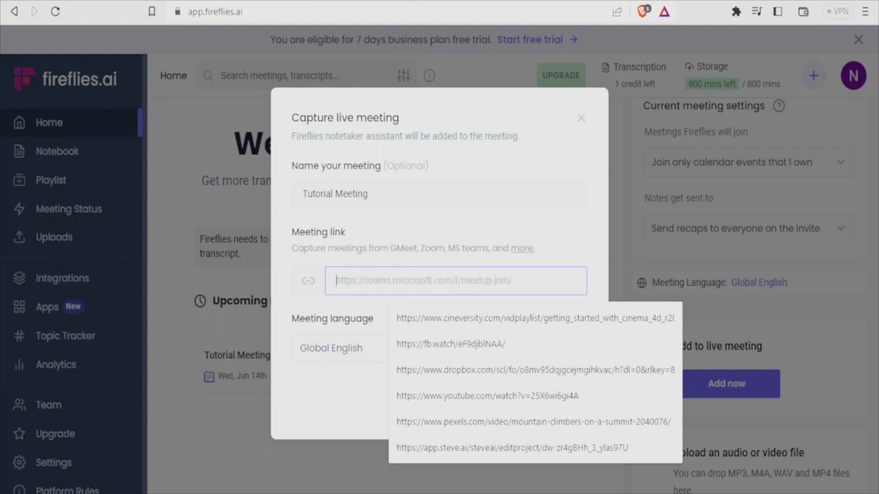
{"action": "left_click", "coordinate": [655, 12]}
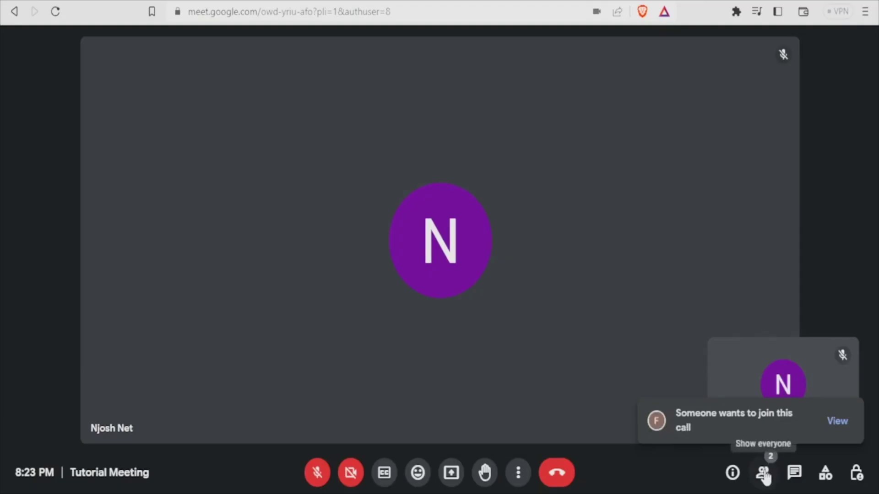
Step: Admit the waiting Fireflies.ai Notetaker from the People panel
{"action": "left_click", "coordinate": [837, 421]}
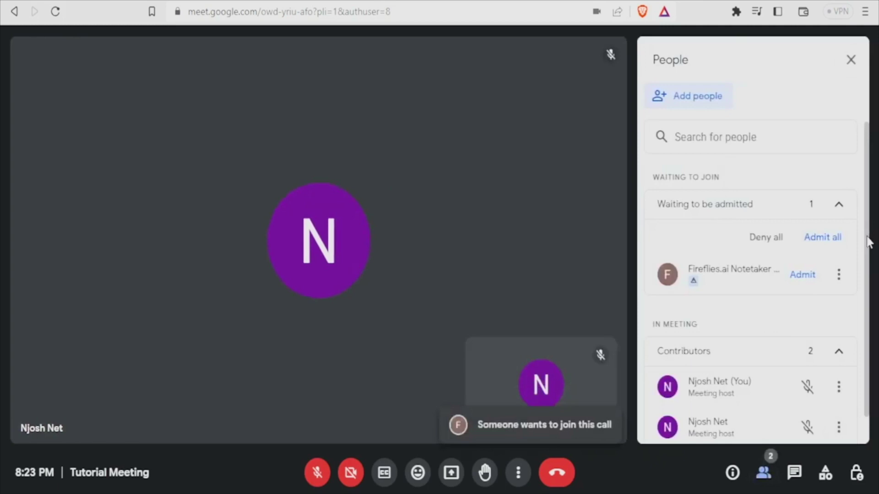
{"action": "left_click_drag", "start_coordinate": [870, 240], "coordinate": [869, 273]}
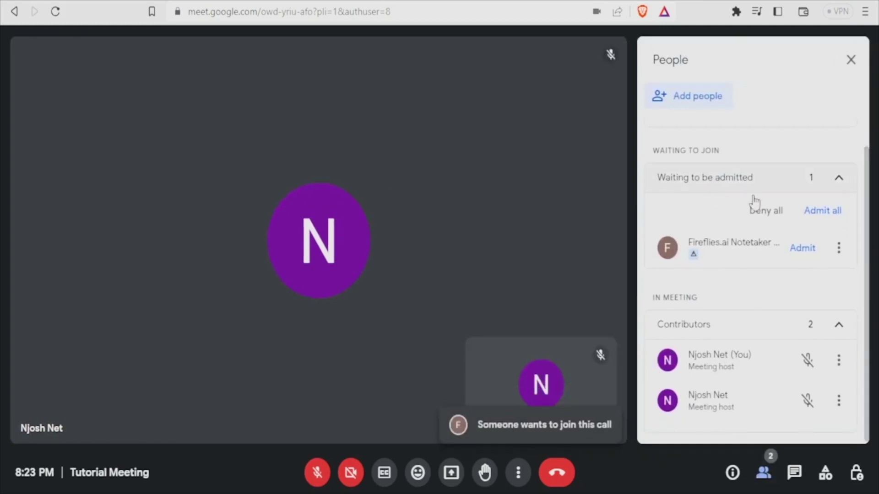
{"action": "left_click", "coordinate": [801, 248]}
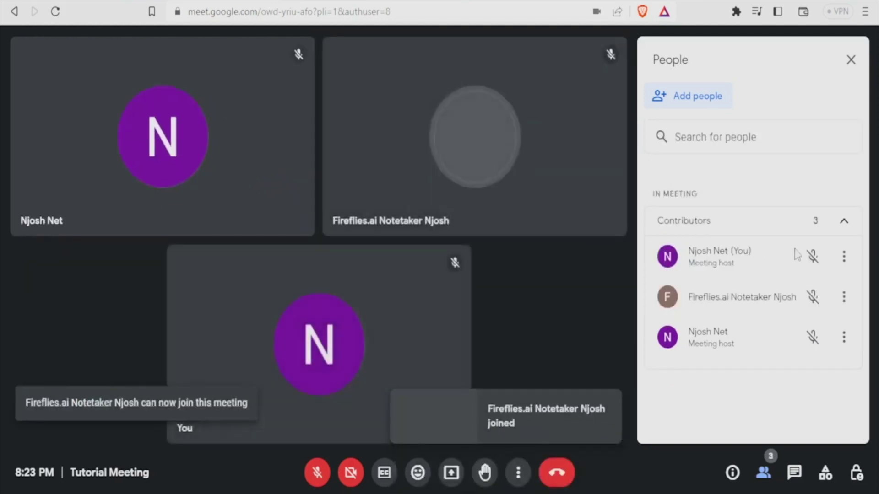